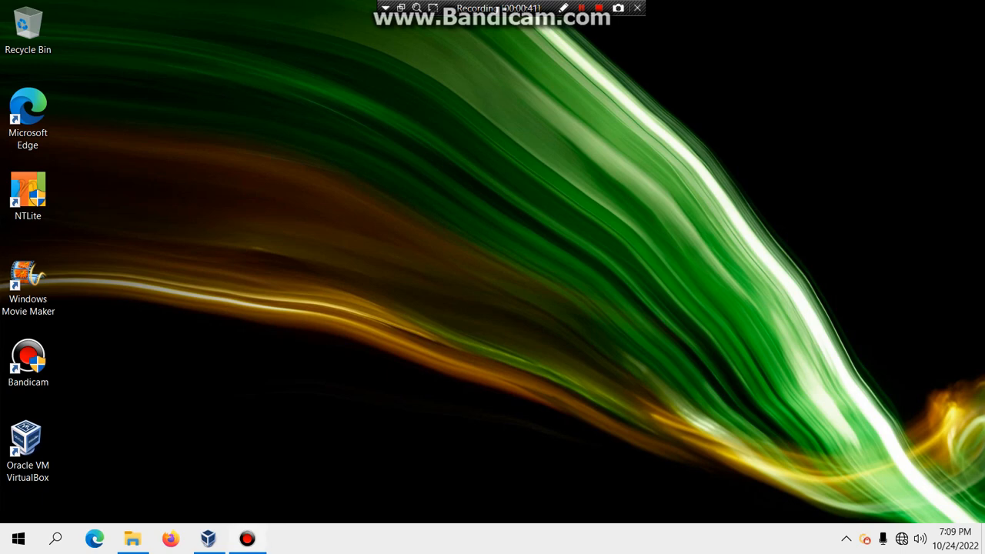
Step: Restore the VirtualBox Manager window from the taskbar
{"action": "left_click", "coordinate": [247, 539]}
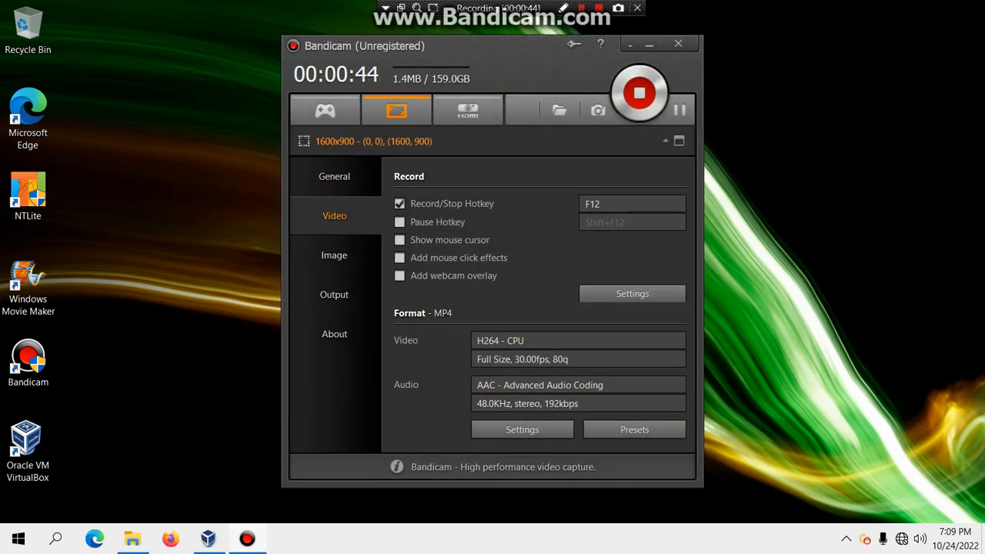
{"action": "left_click", "coordinate": [247, 539]}
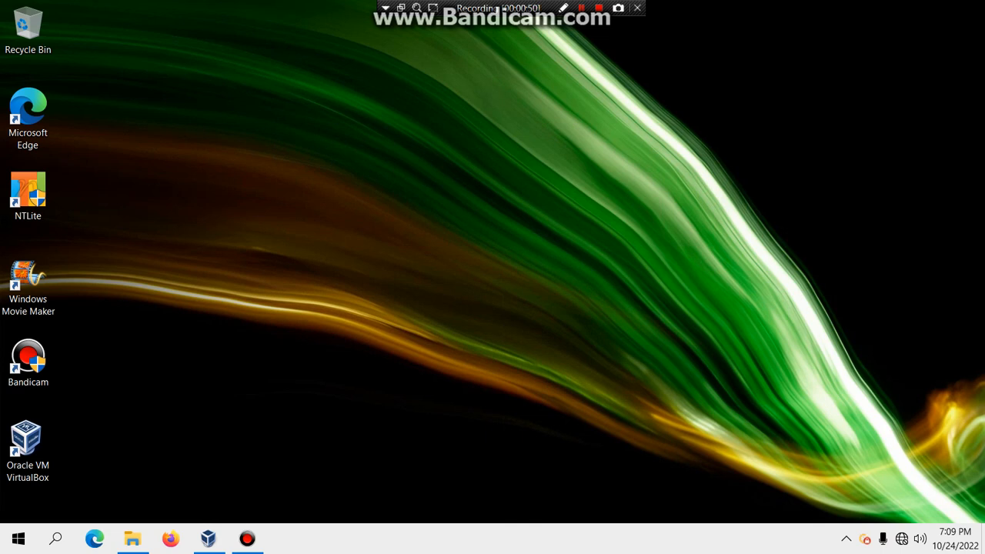
{"action": "left_click", "coordinate": [208, 539]}
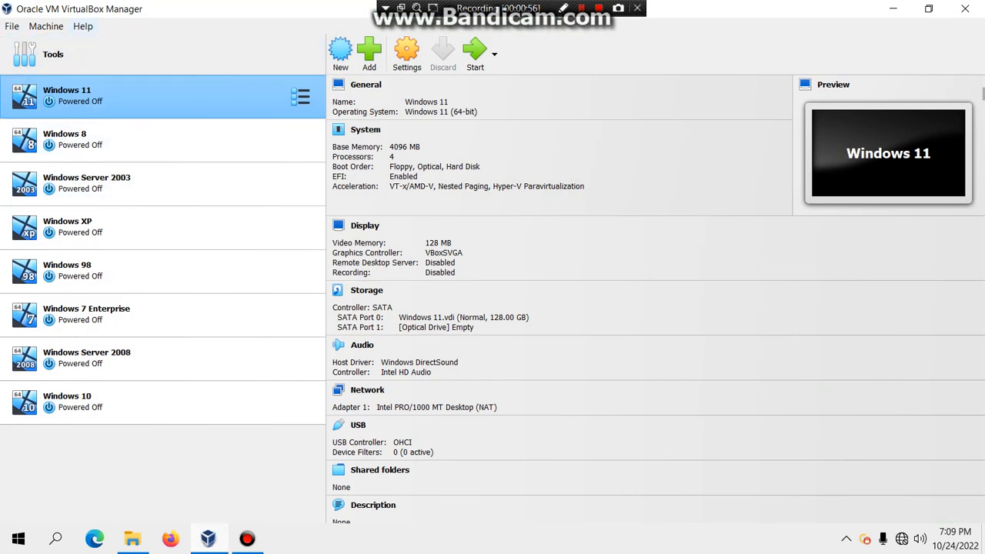
Step: Check the VirtualBox version under Help > About, then start a new virtual machine with Ctrl+N
{"action": "left_click", "coordinate": [83, 26]}
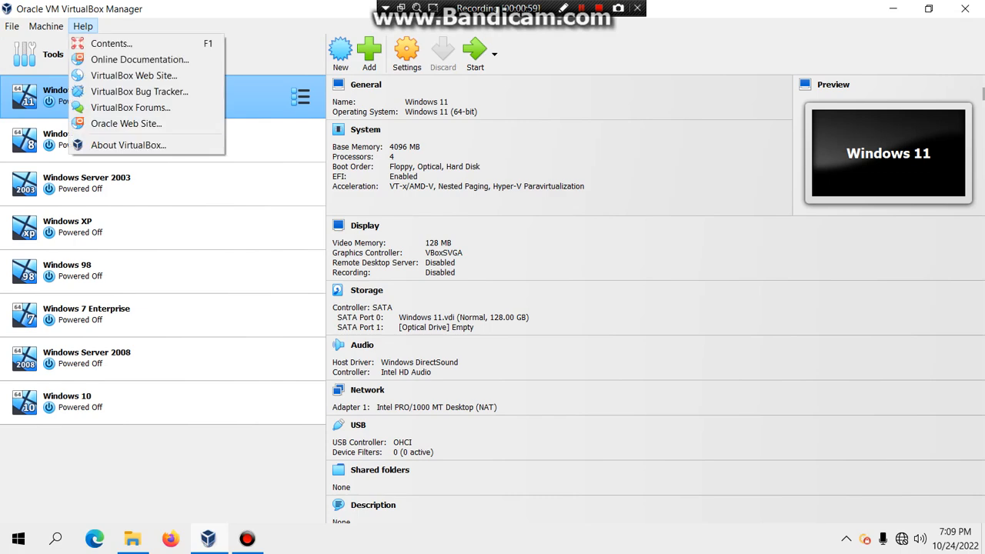
{"action": "left_click", "coordinate": [123, 145]}
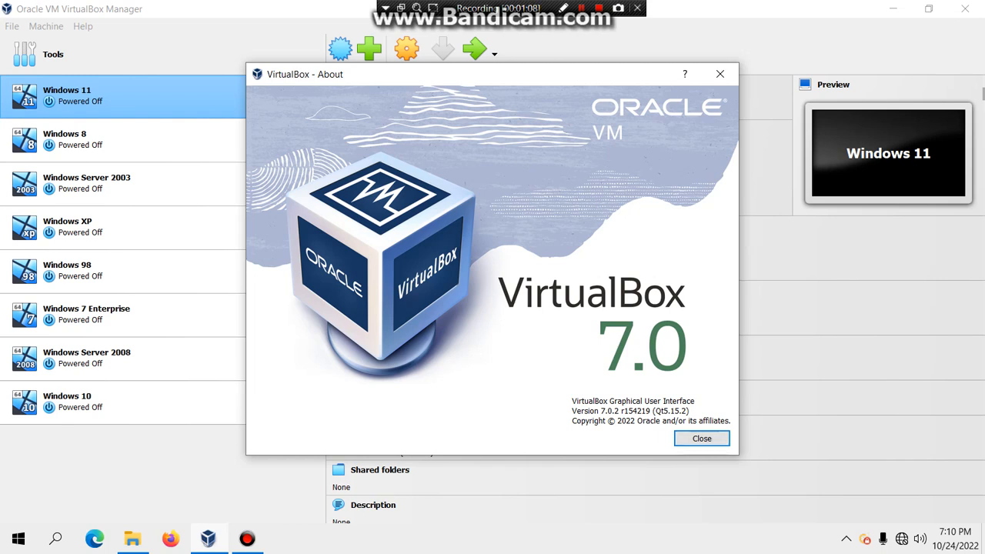
{"action": "left_click", "coordinate": [702, 438]}
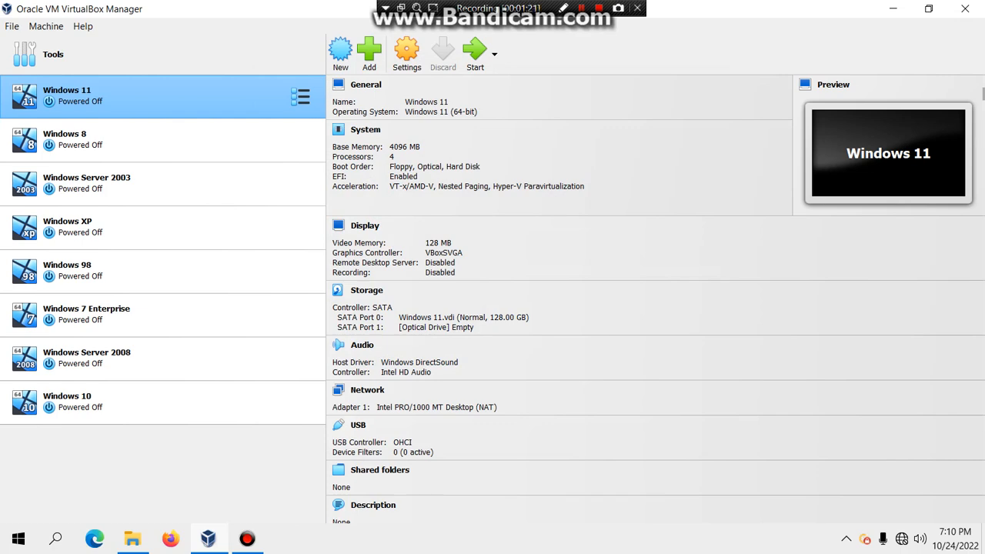
{"action": "key", "text": "ctrl+n"}
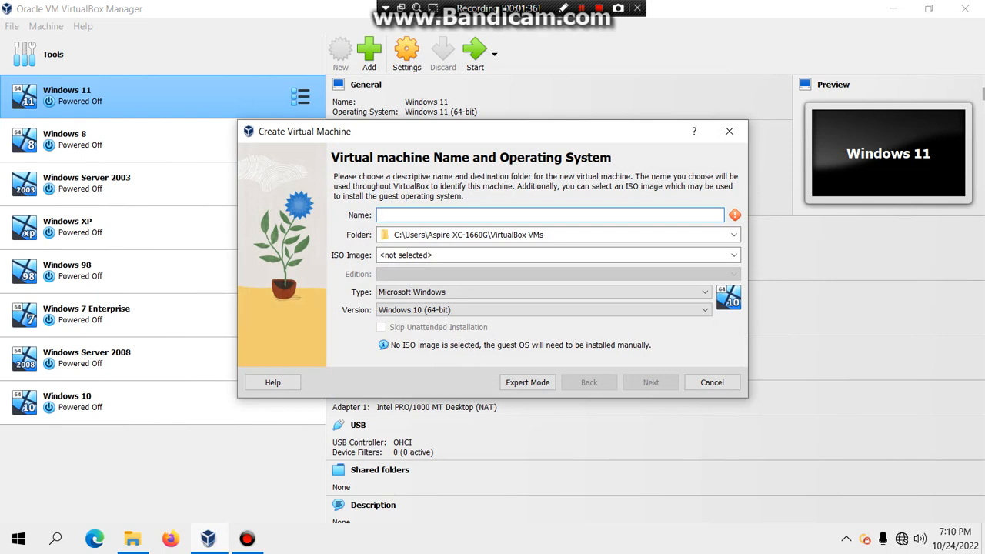
Step: Name the machine 'Windows 11 Home', pick the Windows 11 64 Bit.iso image, and keep the Home edition
{"action": "type", "text": "Windows "}
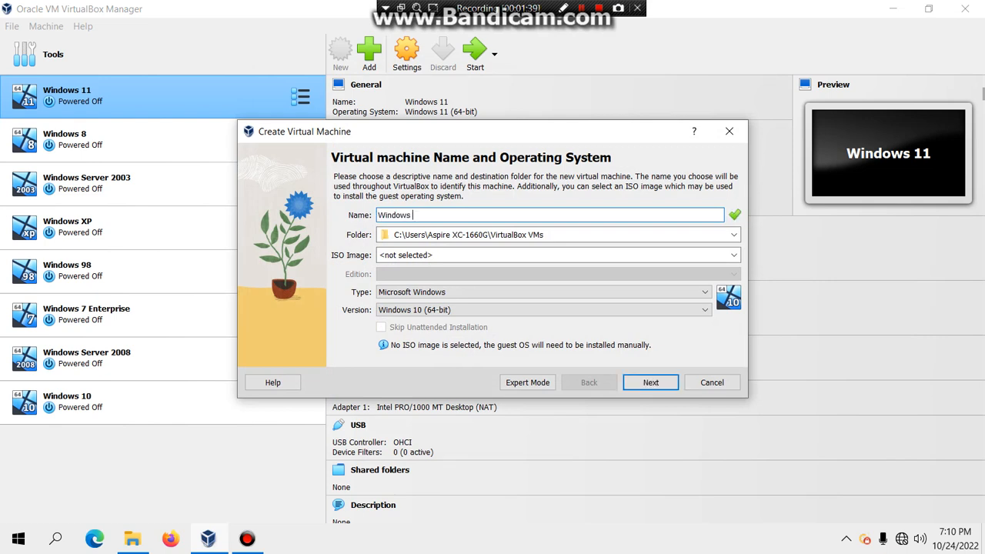
{"action": "type", "text": "11 Home"}
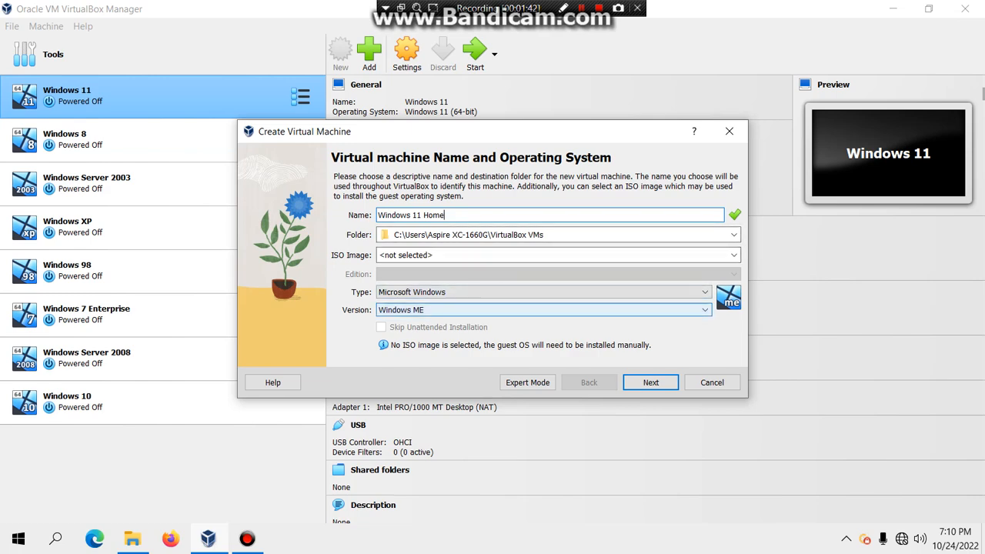
{"action": "left_click", "coordinate": [734, 255]}
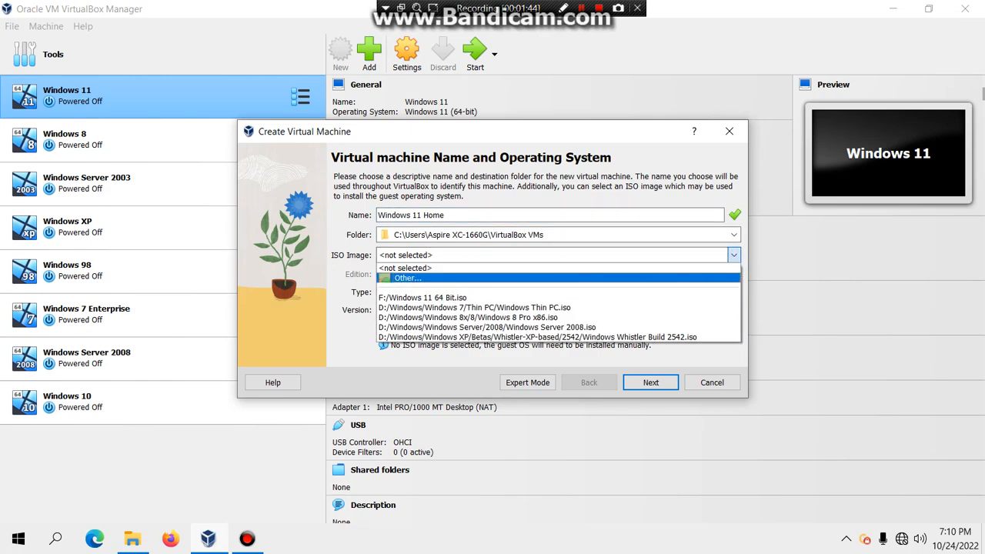
{"action": "left_click", "coordinate": [408, 279]}
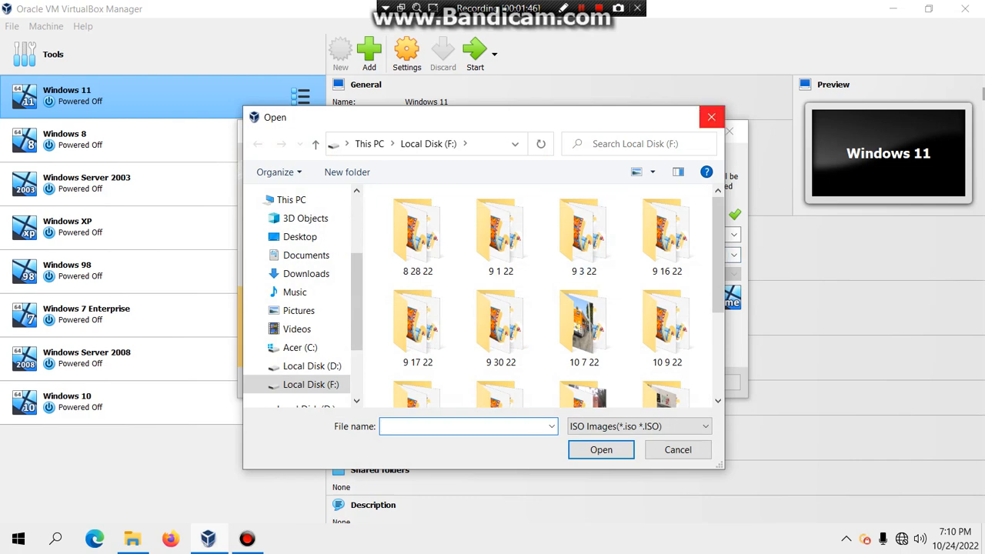
{"action": "left_click", "coordinate": [712, 117]}
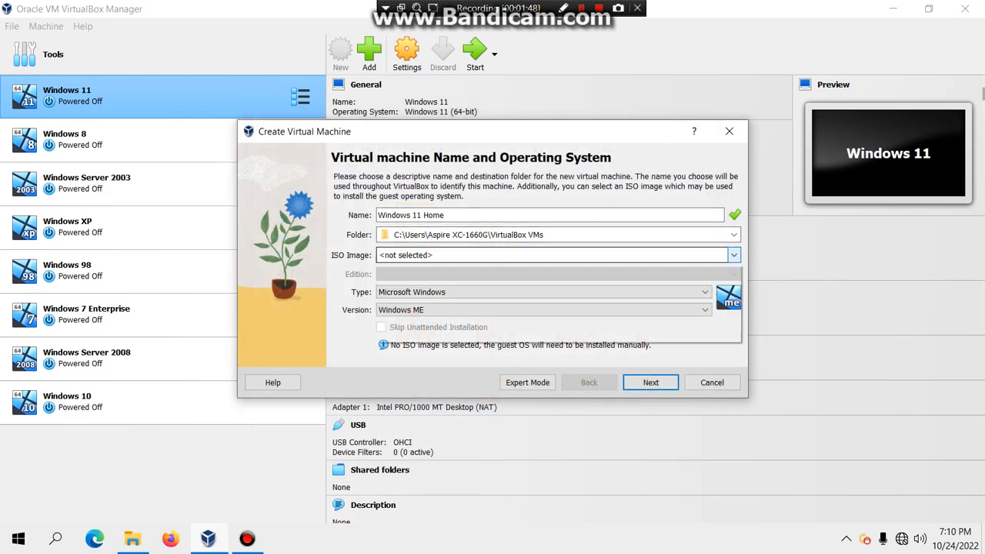
{"action": "left_click", "coordinate": [734, 255]}
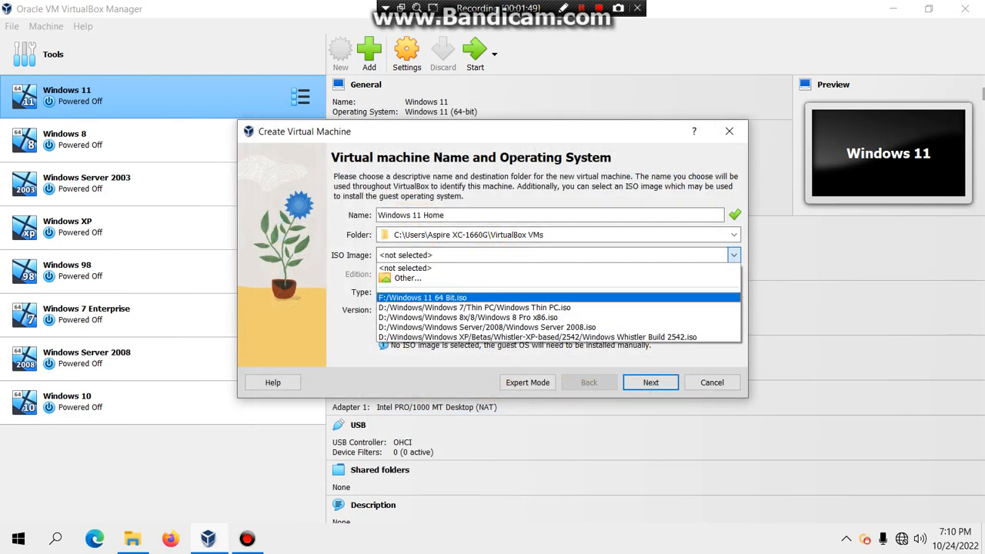
{"action": "left_click", "coordinate": [431, 297]}
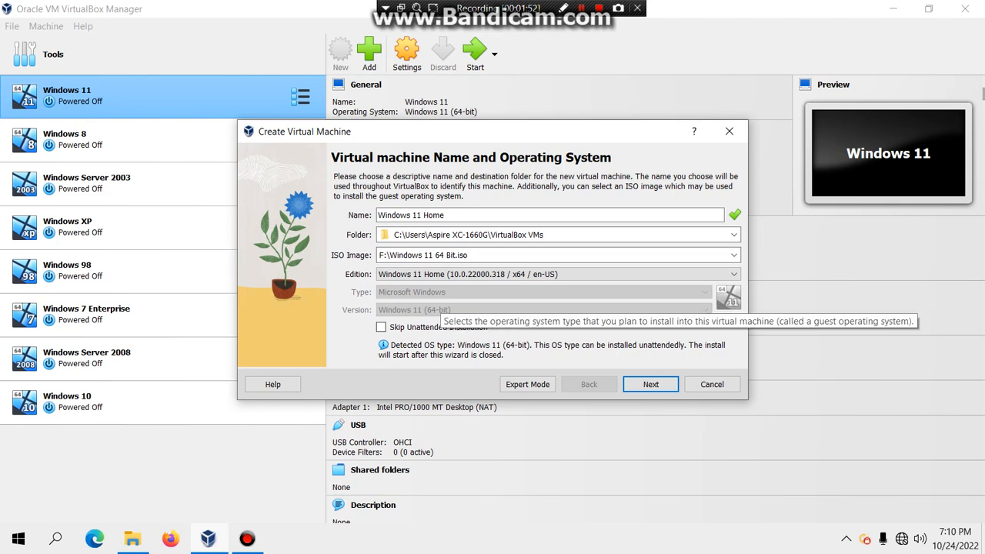
{"action": "left_click", "coordinate": [559, 274]}
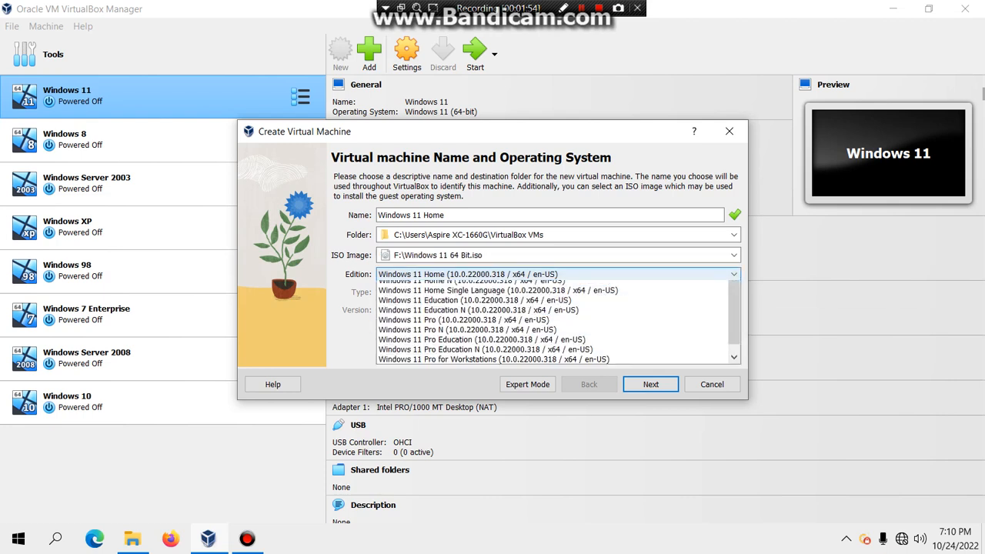
{"action": "left_click", "coordinate": [559, 286]}
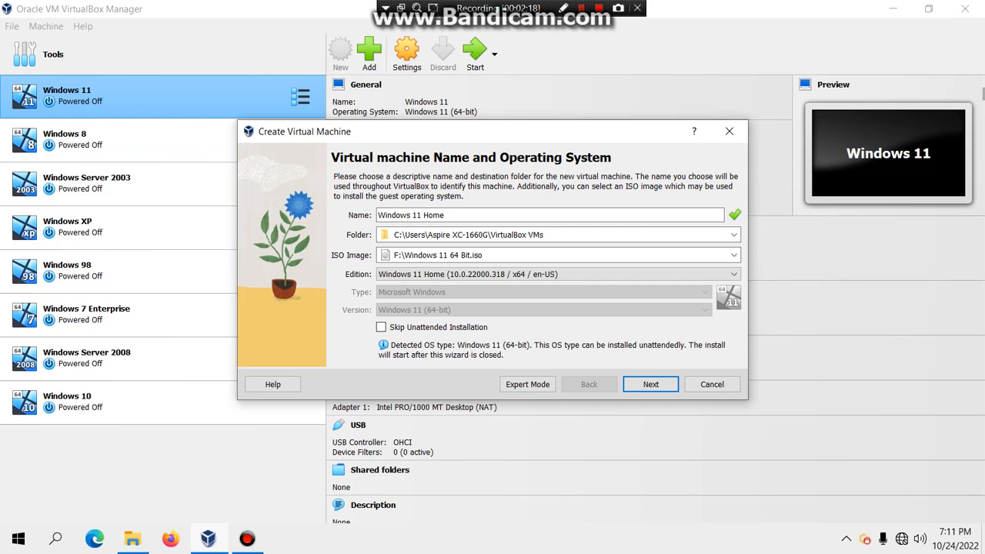
Step: Append 'v1' so the name reads 'Windows 11 Home v1' and continue to unattended setup
{"action": "left_click", "coordinate": [651, 384]}
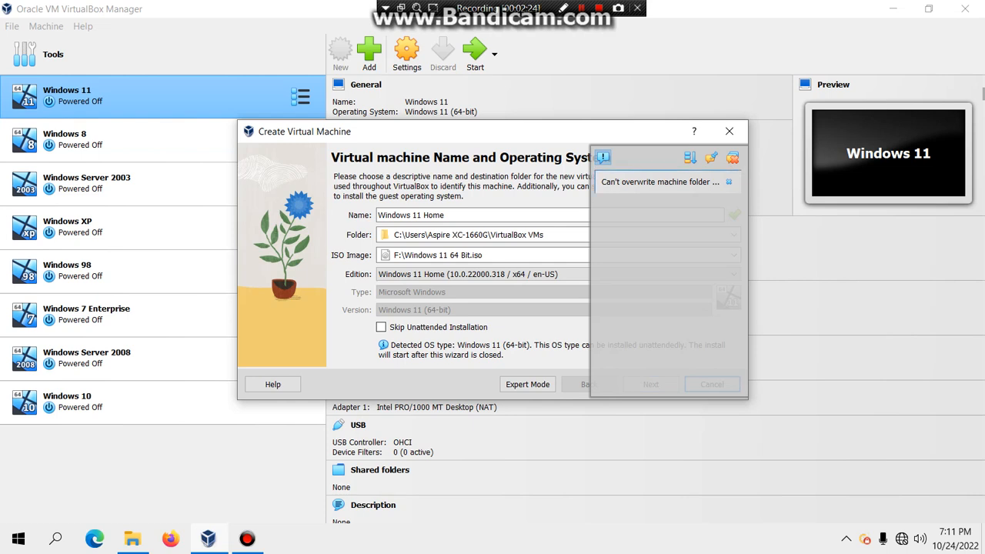
{"action": "left_click", "coordinate": [447, 216]}
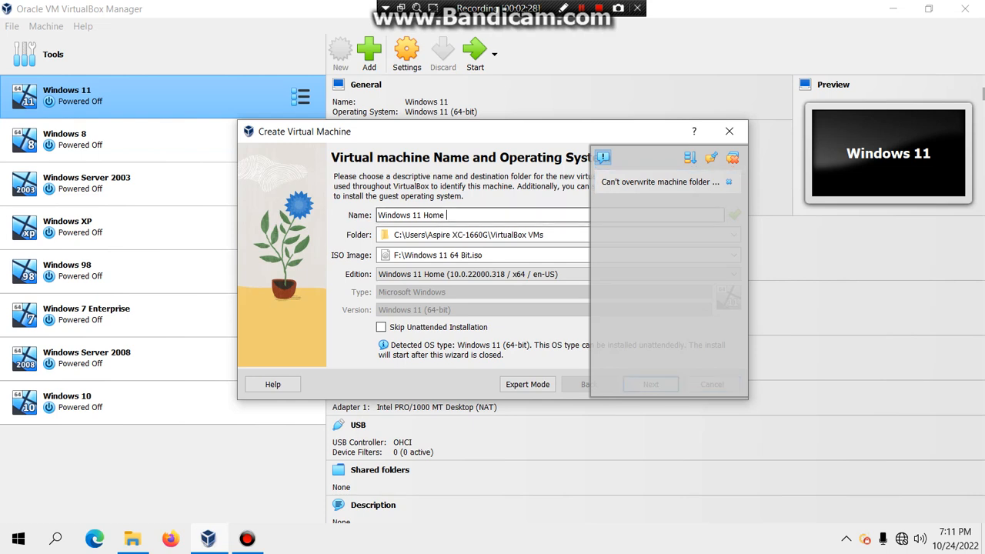
{"action": "type", "text": "v1"}
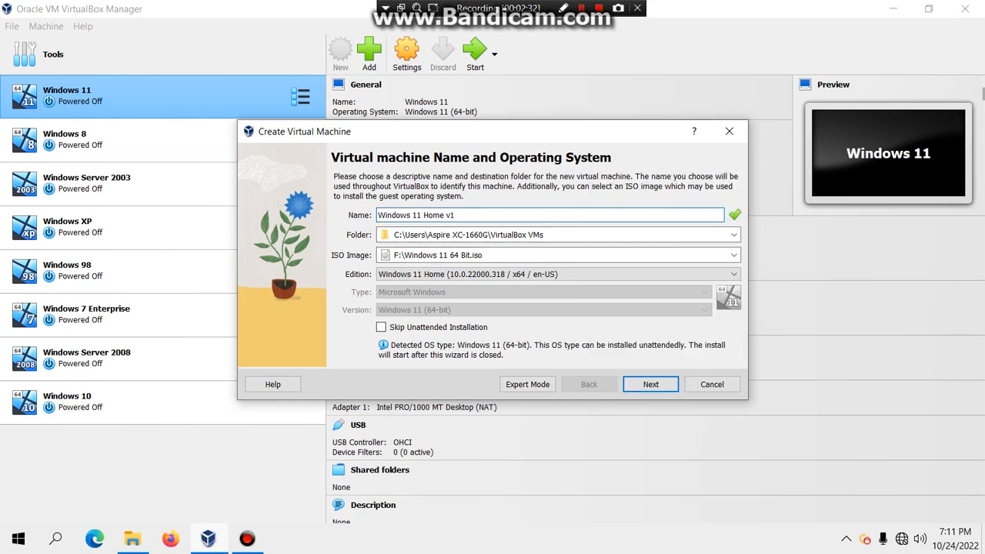
{"action": "key", "text": "Return"}
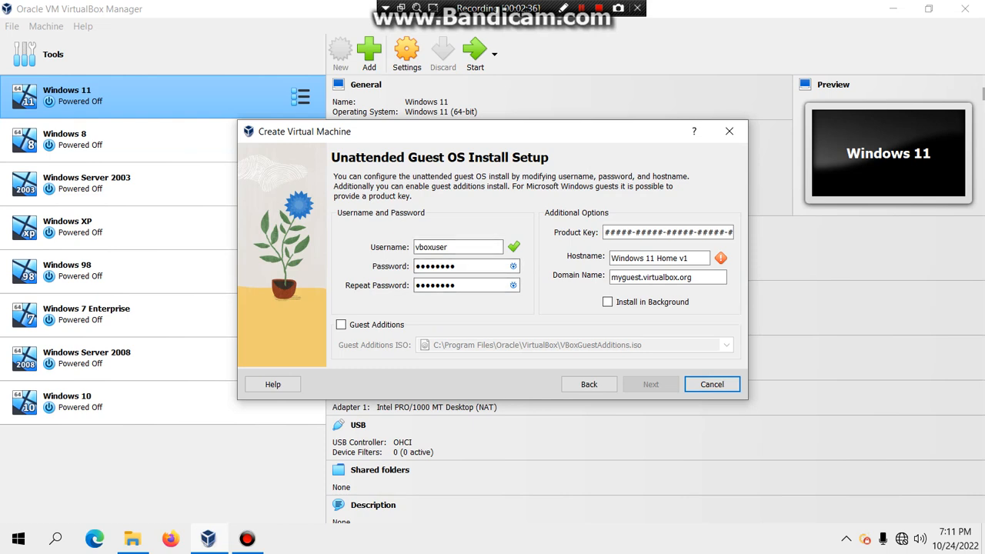
Step: Replace the unattended-install username with the user's own name and check the password
{"action": "left_click_drag", "start_coordinate": [454, 247], "coordinate": [414, 247]}
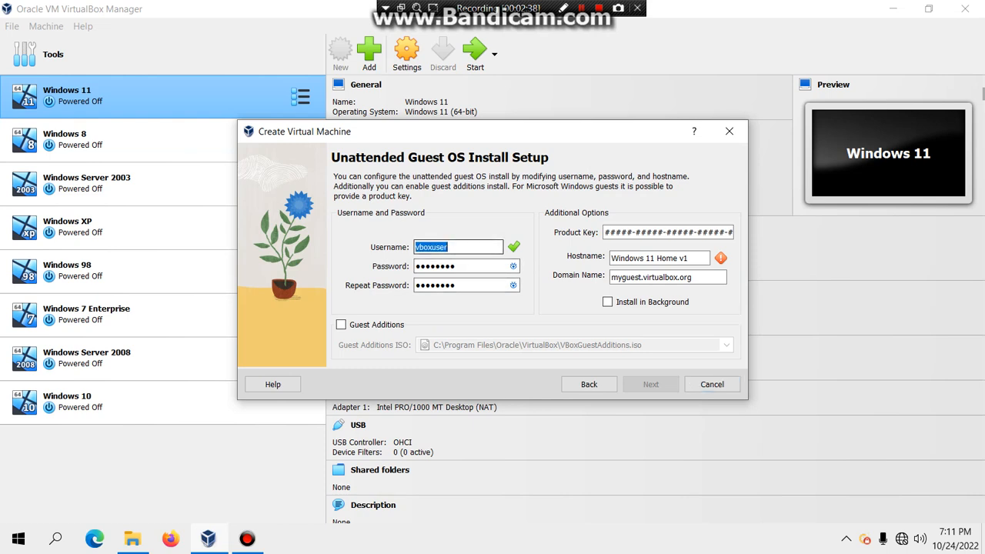
{"action": "type", "text": "Ruben"}
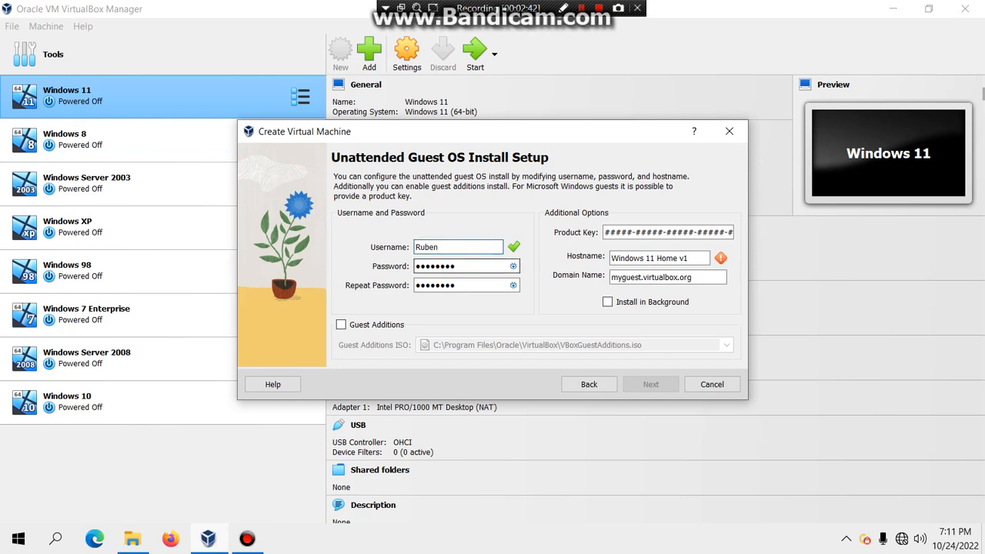
{"action": "left_click", "coordinate": [514, 265]}
{"action": "left_click", "coordinate": [513, 265]}
Step: Set the hostname to Win11Home and the domain name to WORKGROUP, then continue to hardware
{"action": "double_click", "coordinate": [628, 258]}
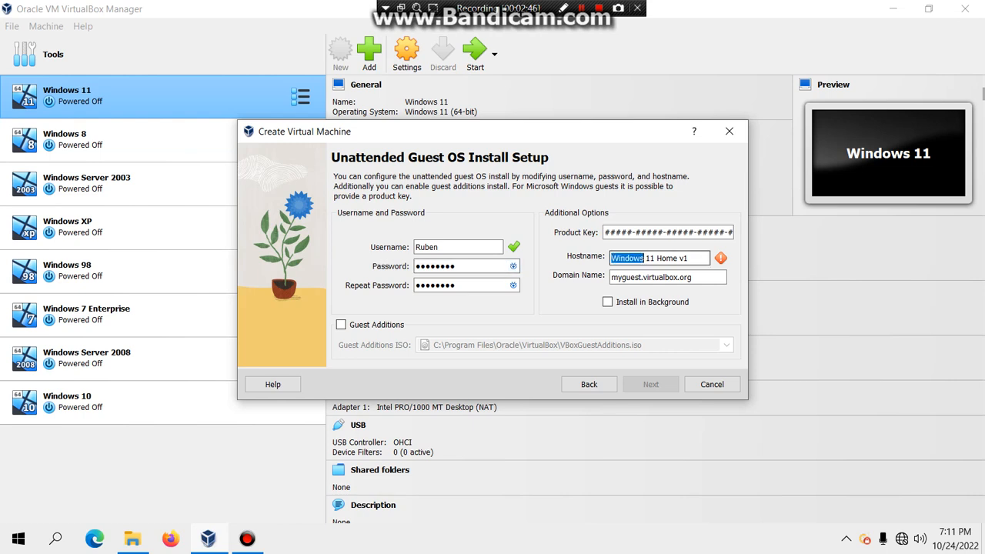
{"action": "key", "text": "ctrl+a"}
{"action": "type", "text": "W"}
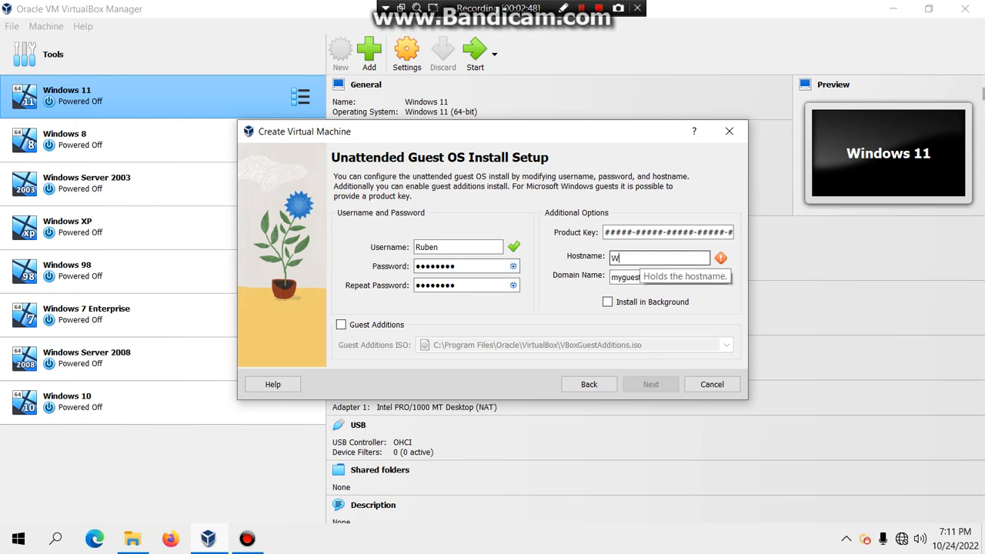
{"action": "type", "text": "in11Home"}
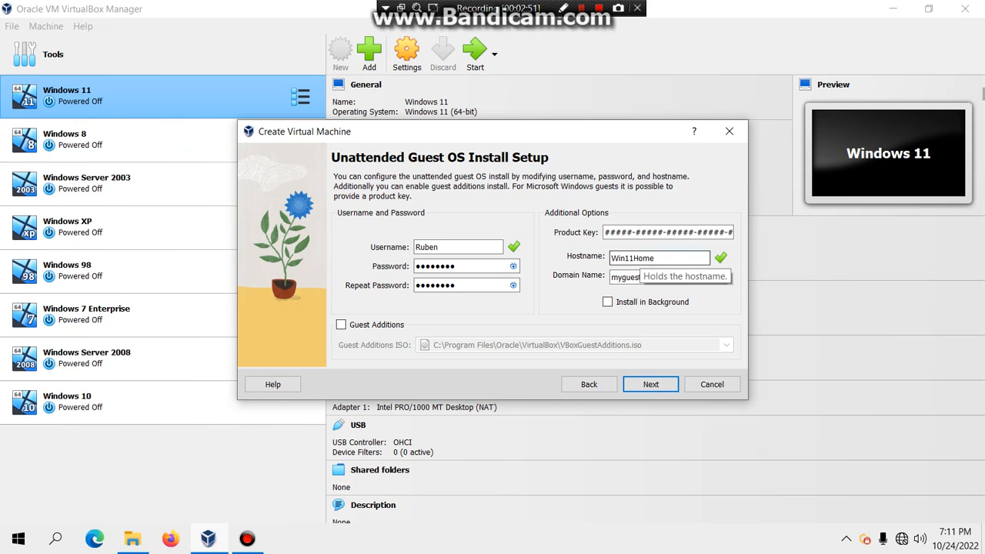
{"action": "key", "text": "Tab"}
{"action": "key", "text": "ctrl+a"}
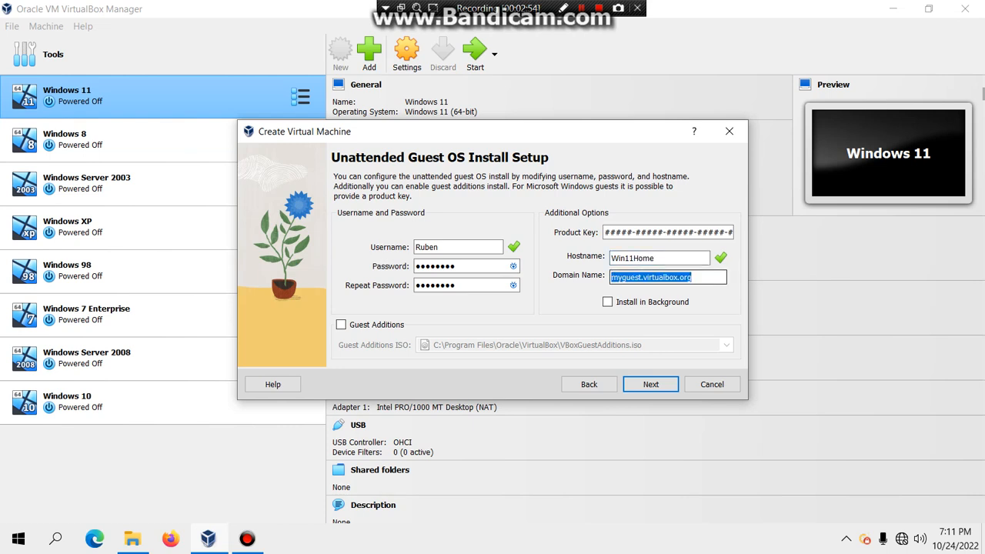
{"action": "type", "text": "WOK"}
{"action": "key", "text": "BackSpace"}
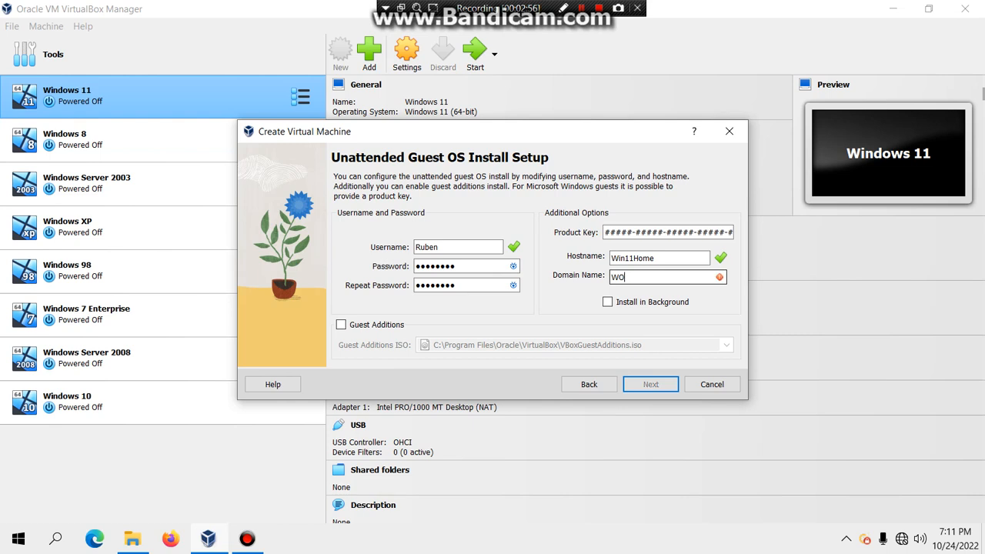
{"action": "type", "text": "RKGROUP"}
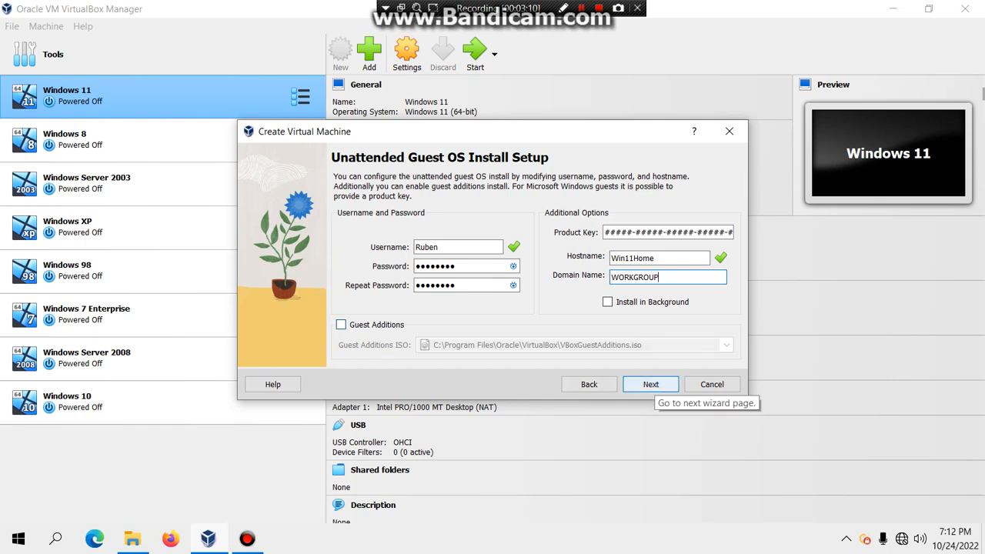
{"action": "left_click", "coordinate": [651, 386]}
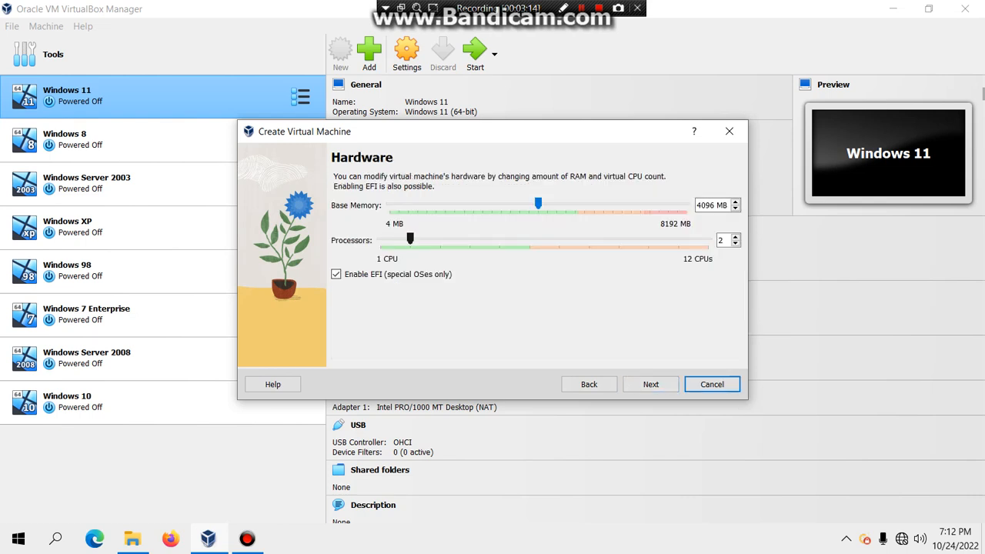
Step: Give the VM 4 processors and a 120 GB virtual disk, then finish creating it
{"action": "left_click_drag", "start_coordinate": [410, 239], "coordinate": [470, 239]}
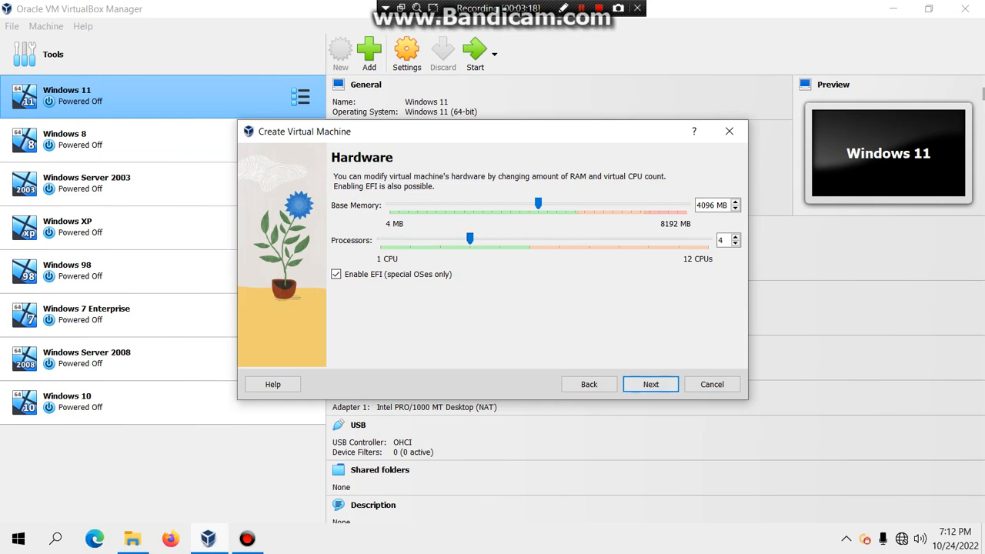
{"action": "left_click", "coordinate": [650, 384]}
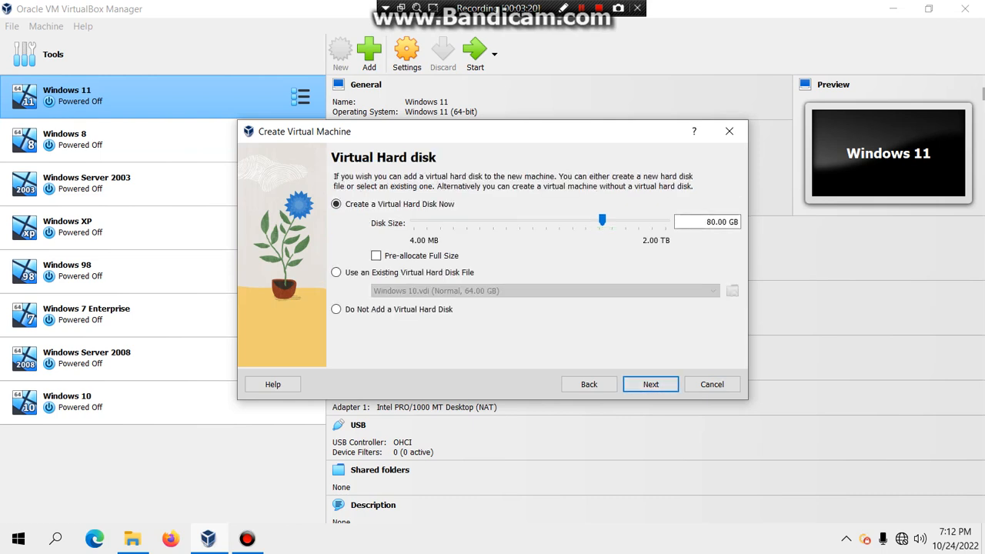
{"action": "left_click", "coordinate": [715, 222]}
{"action": "key", "text": "BackSpace"}
{"action": "key", "text": "BackSpace"}
{"action": "type", "text": "120"}
{"action": "left_click", "coordinate": [650, 384]}
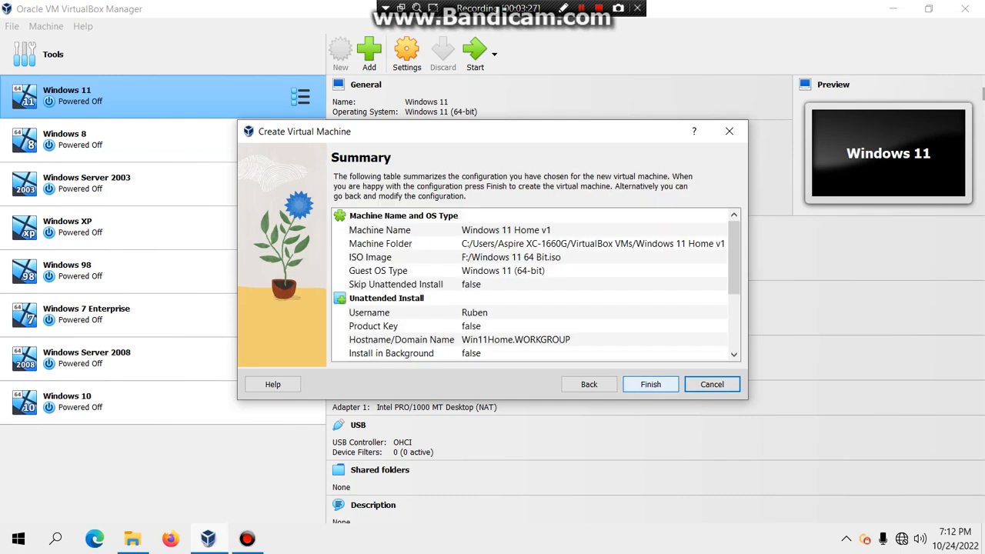
{"action": "left_click", "coordinate": [650, 384]}
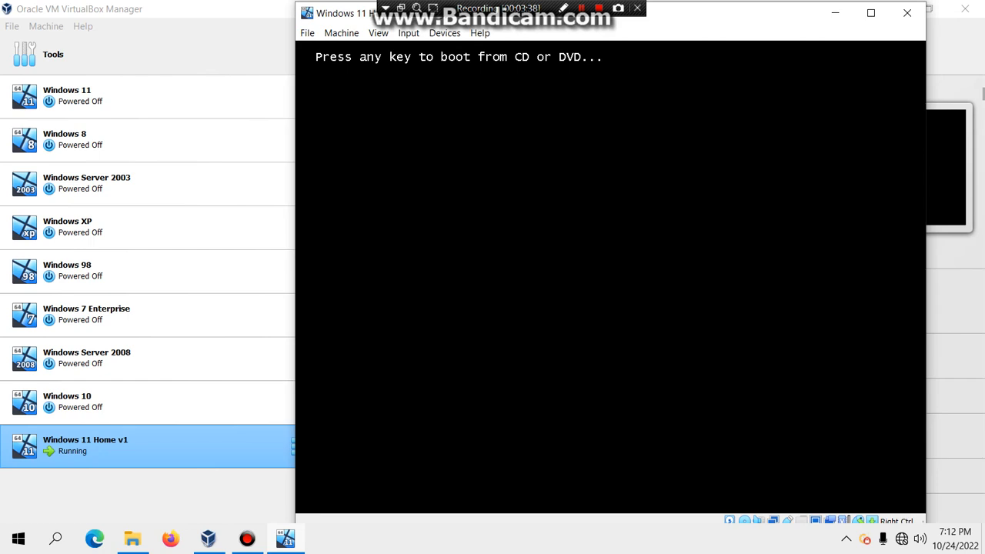
Step: Boot the VM from the installation DVD and maximise its window
{"action": "key", "text": "Return"}
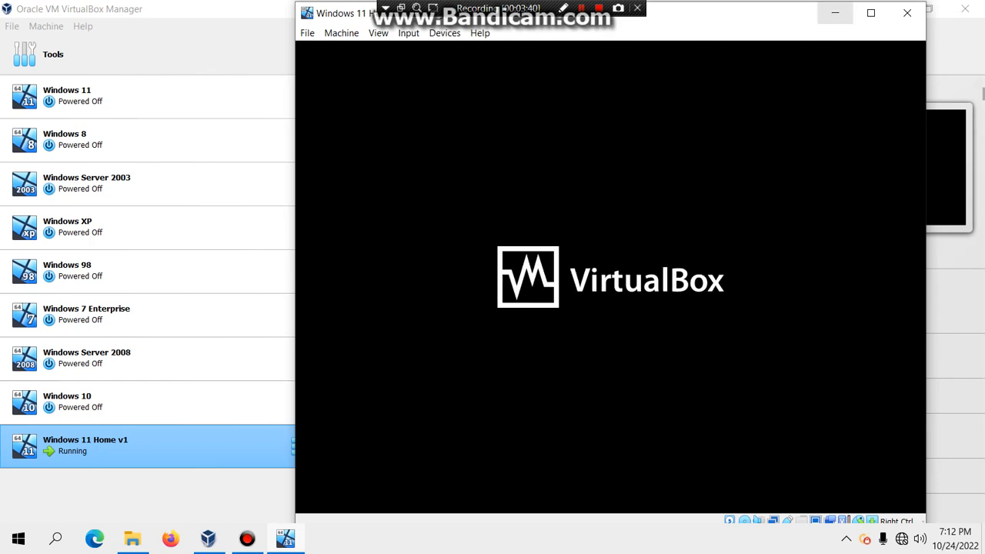
{"action": "left_click", "coordinate": [870, 12]}
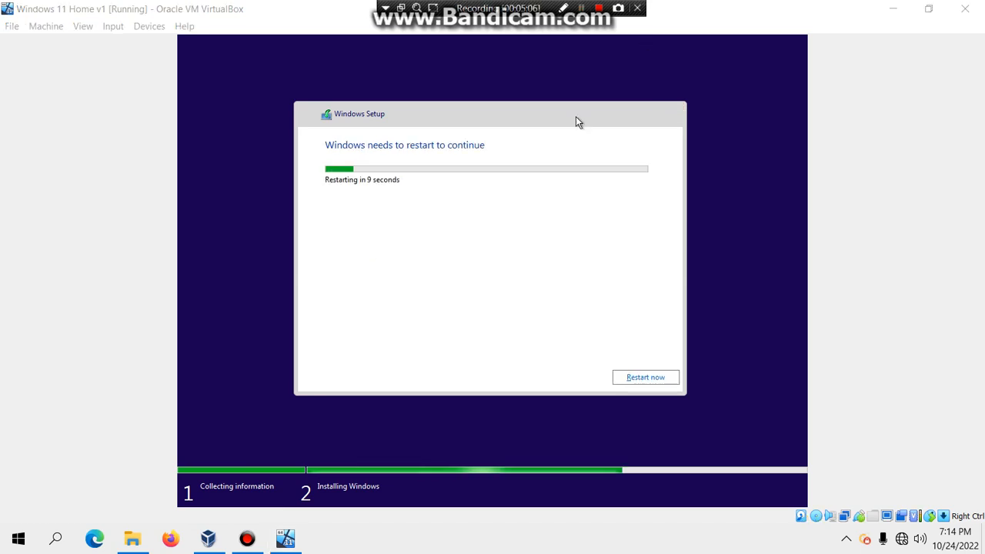
Step: Restart the VM from Windows Setup and switch back to the VirtualBox Manager
{"action": "left_click", "coordinate": [636, 377]}
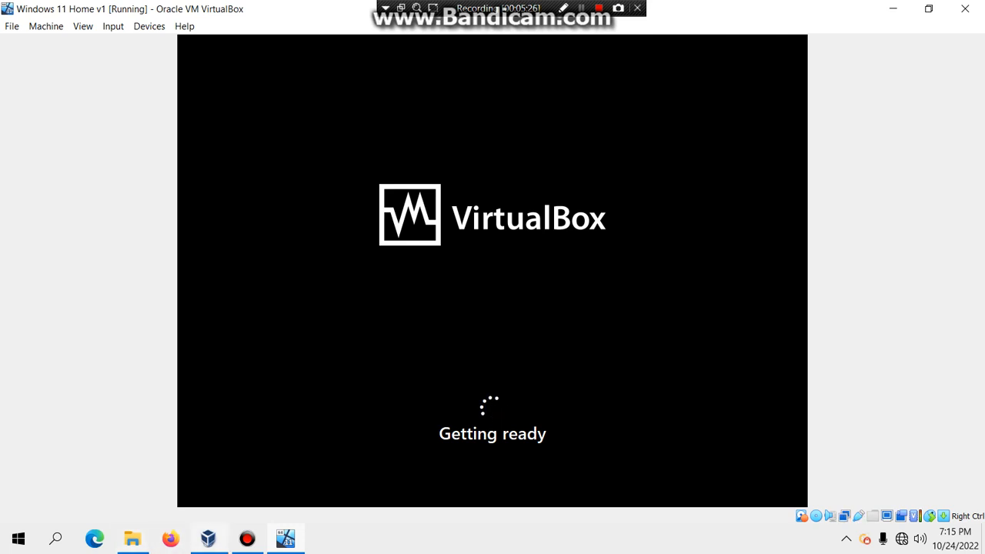
{"action": "key", "text": "alt+Tab"}
{"action": "left_click", "coordinate": [407, 54]}
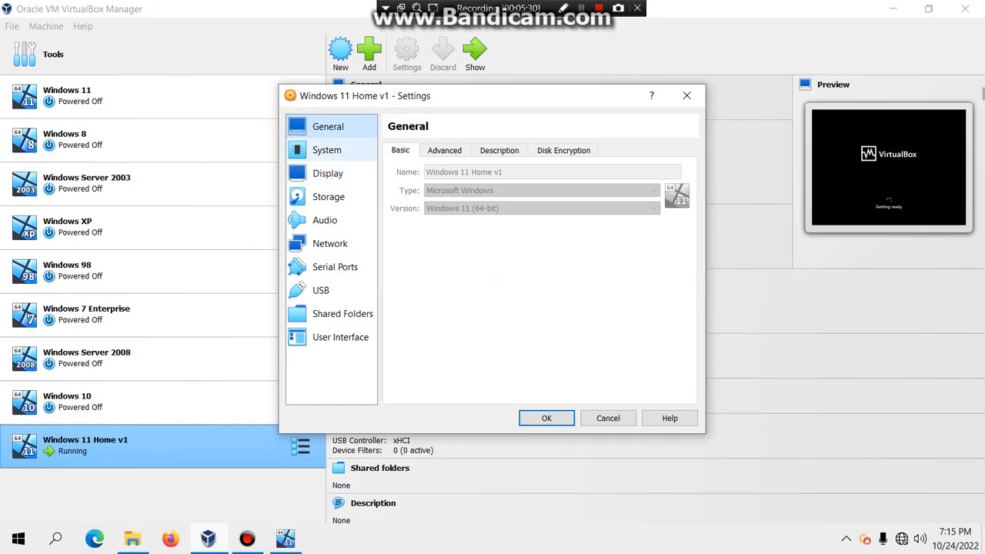
{"action": "left_click", "coordinate": [327, 150]}
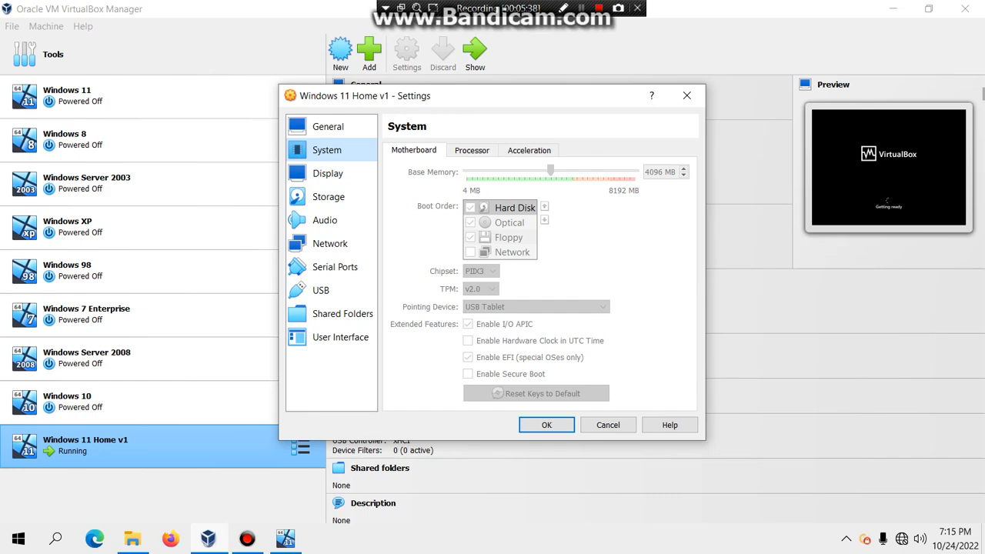
{"action": "left_click", "coordinate": [608, 425]}
{"action": "left_click", "coordinate": [286, 539]}
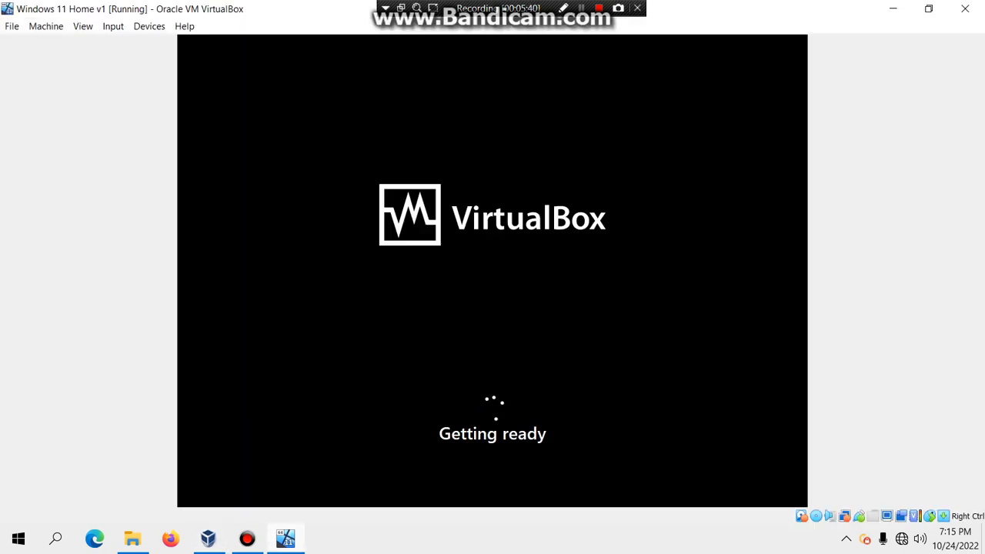